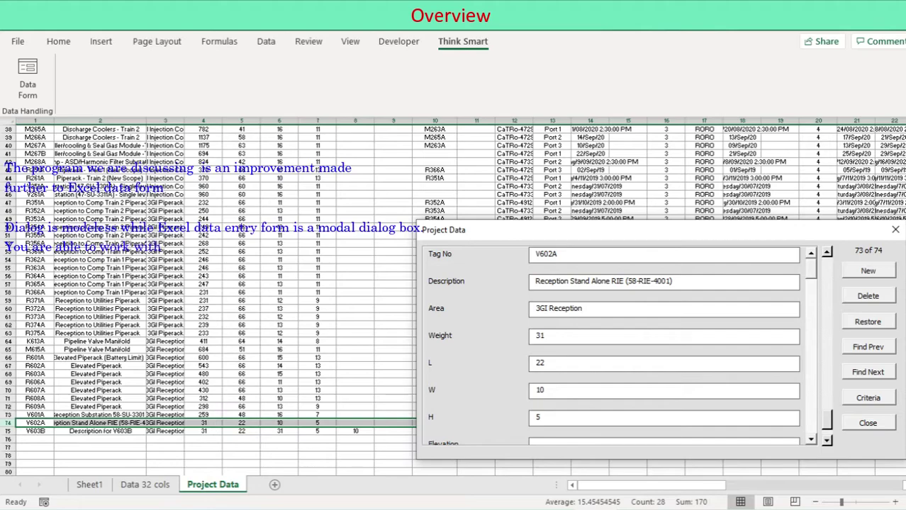
{"action": "key", "text": "Tab"}
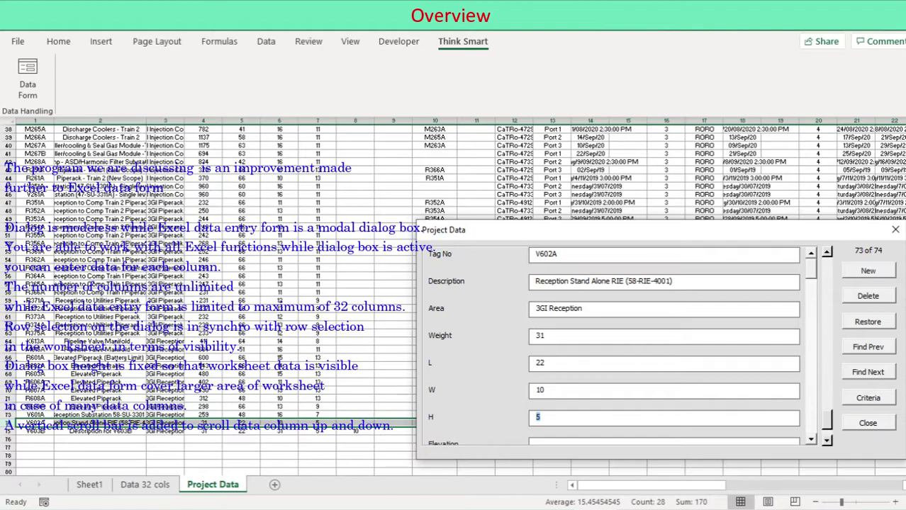
{"action": "left_click", "coordinate": [867, 372]}
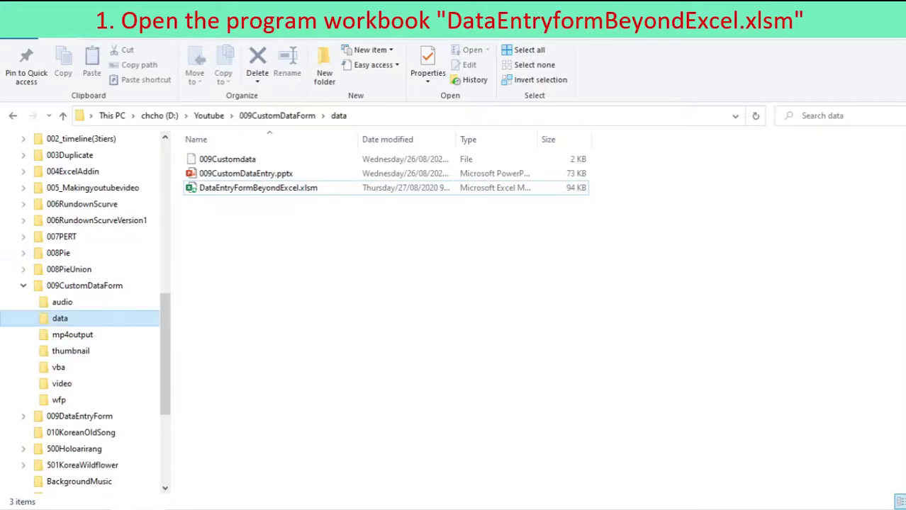
Step: Open the workbook DataEntryFormBeyondExcel.xlsm from the 009CustomDataForm data folder
{"action": "double_click", "coordinate": [263, 184]}
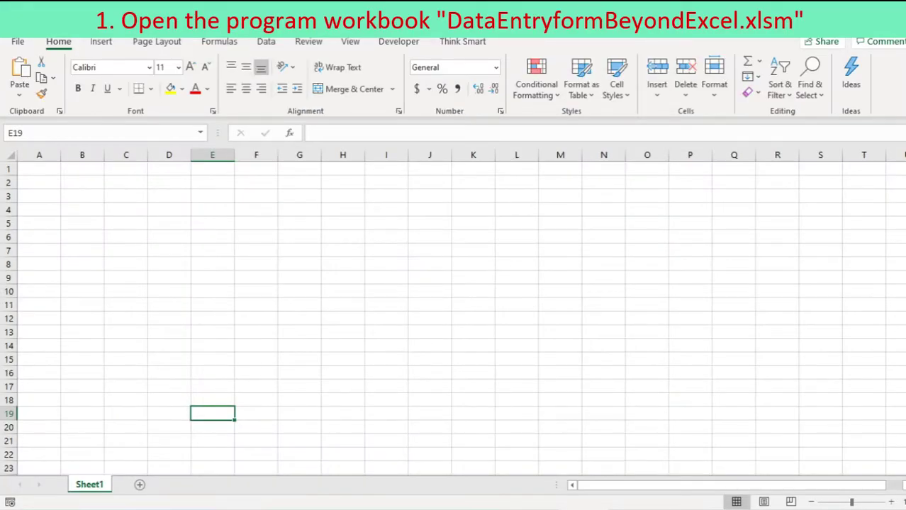
{"action": "left_click", "coordinate": [462, 42]}
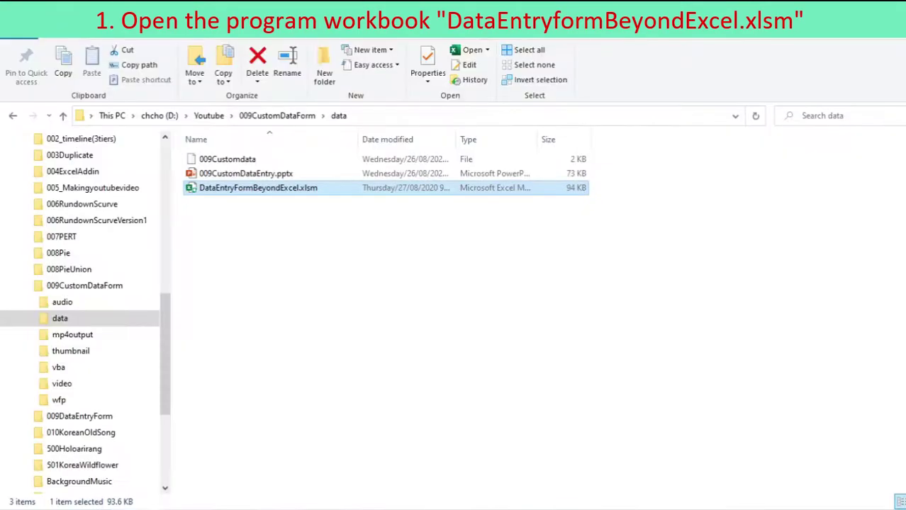
{"action": "left_click", "coordinate": [206, 116]}
{"action": "left_click", "coordinate": [217, 402]}
{"action": "double_click", "coordinate": [217, 402]}
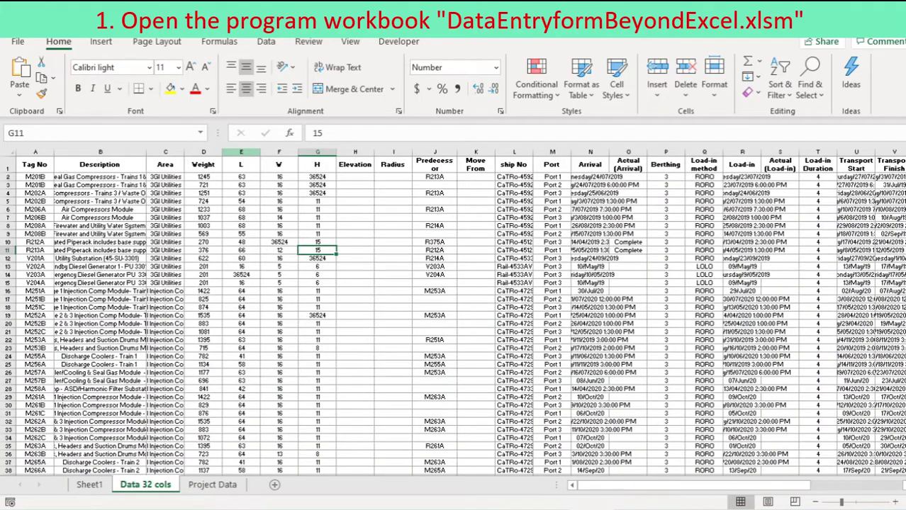
Step: Switch to the Project Data worksheet in the opened workbook
{"action": "left_click", "coordinate": [213, 484]}
{"action": "right_click", "coordinate": [212, 484]}
{"action": "left_click", "coordinate": [268, 357]}
{"action": "left_click", "coordinate": [180, 408]}
{"action": "left_click", "coordinate": [353, 306]}
{"action": "left_click", "coordinate": [241, 322]}
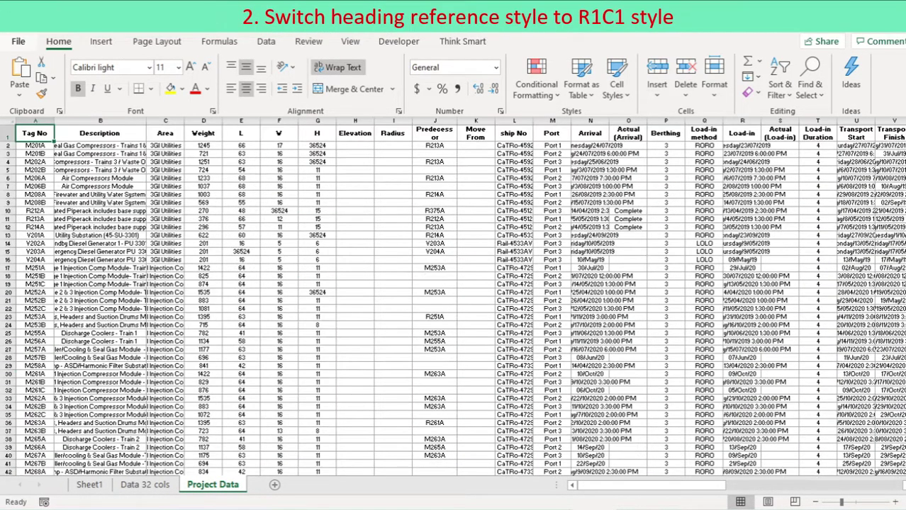
Step: Enable the R1C1 reference style in the Excel formula options so column headings use numbers
{"action": "key", "text": "alt+f"}
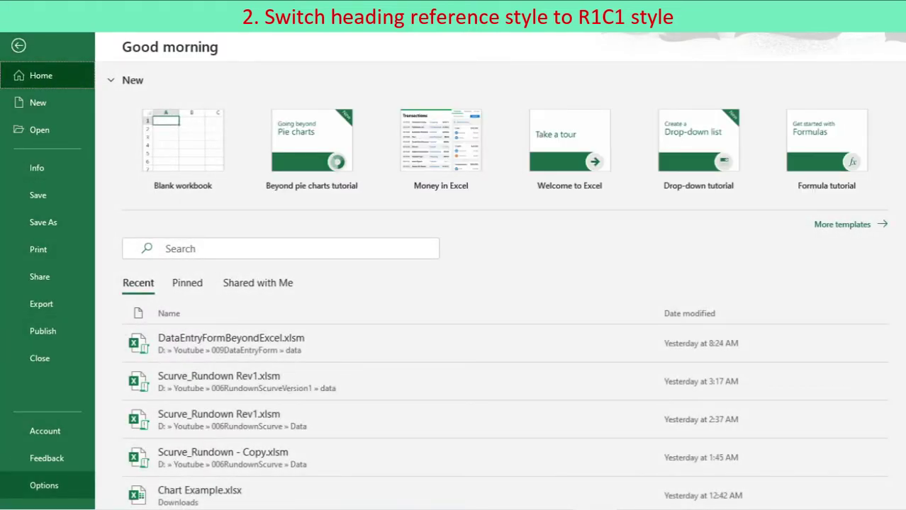
{"action": "left_click", "coordinate": [44, 485]}
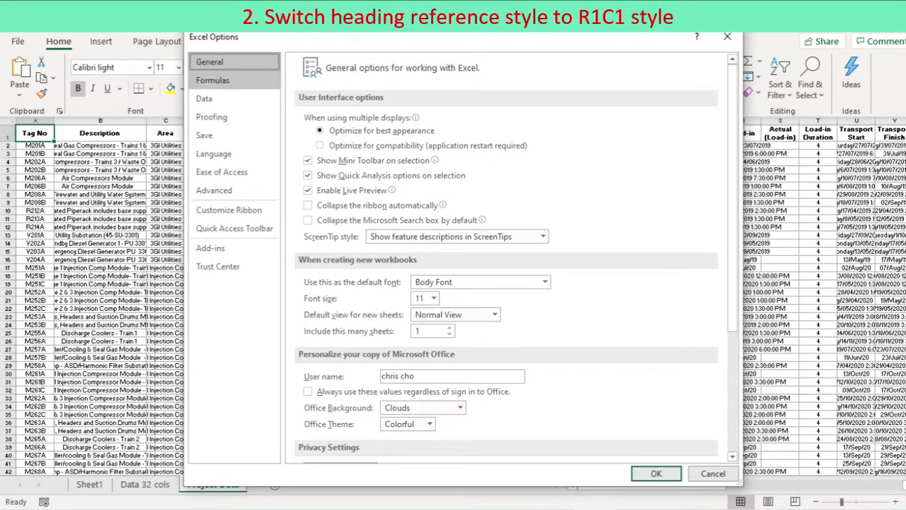
{"action": "left_click", "coordinate": [213, 80]}
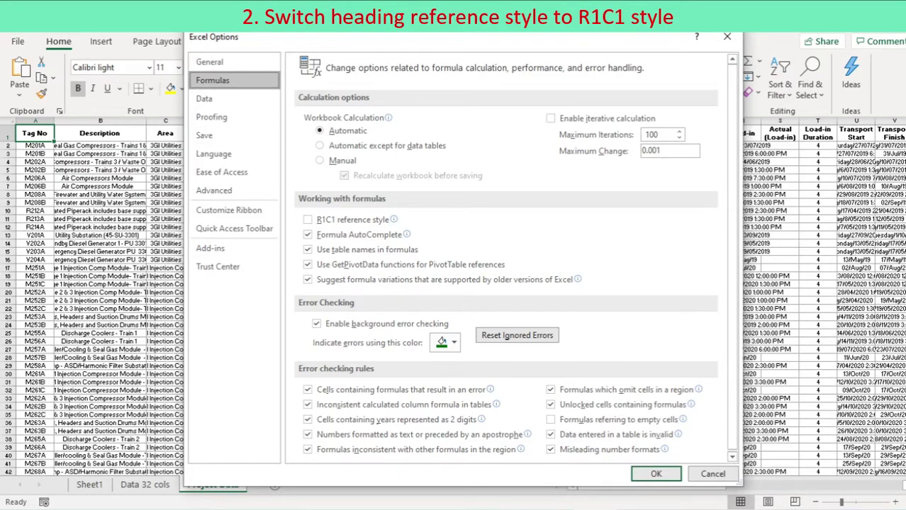
{"action": "left_click", "coordinate": [308, 220]}
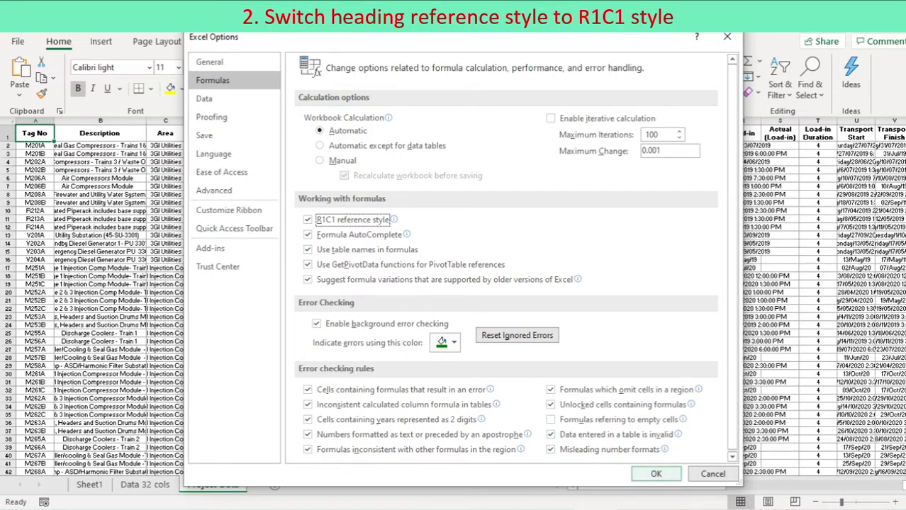
{"action": "left_click", "coordinate": [655, 473]}
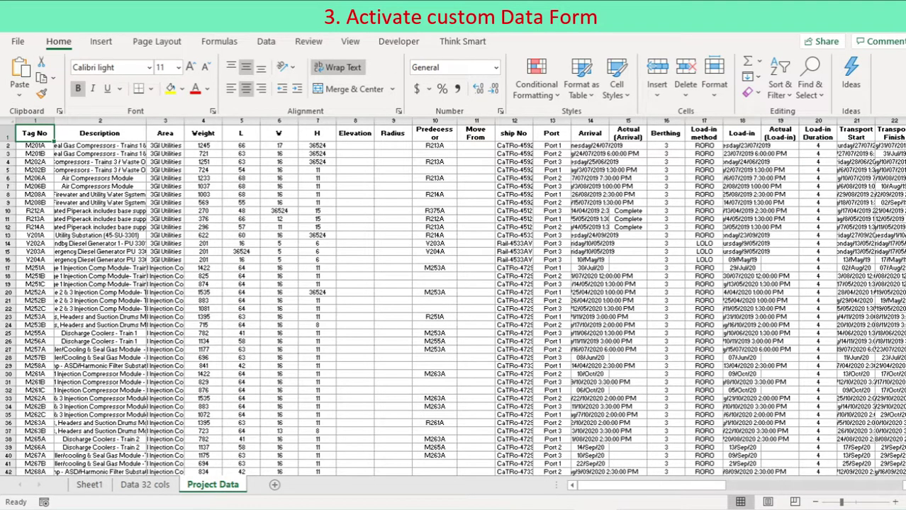
Step: Check the extent of the header row and open the custom Data Form for the Project Data sheet
{"action": "key", "text": "ctrl+Right"}
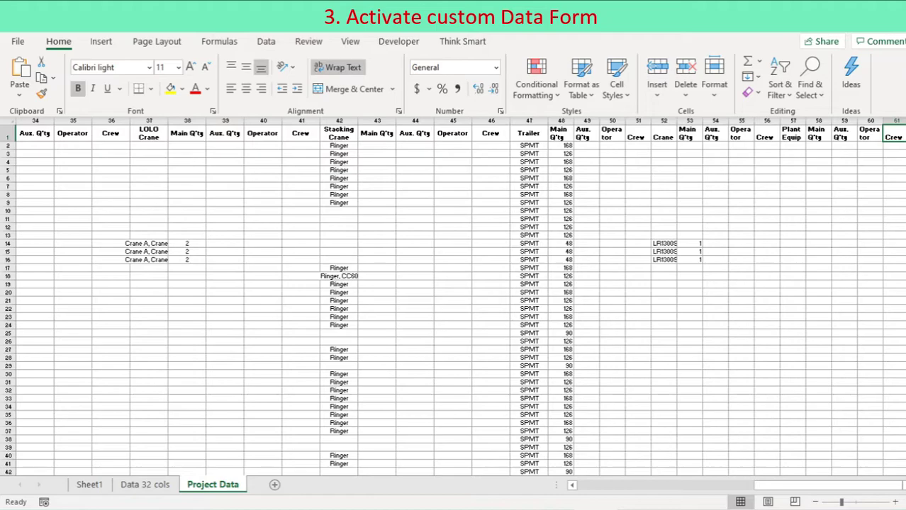
{"action": "key", "text": "ctrl+Left"}
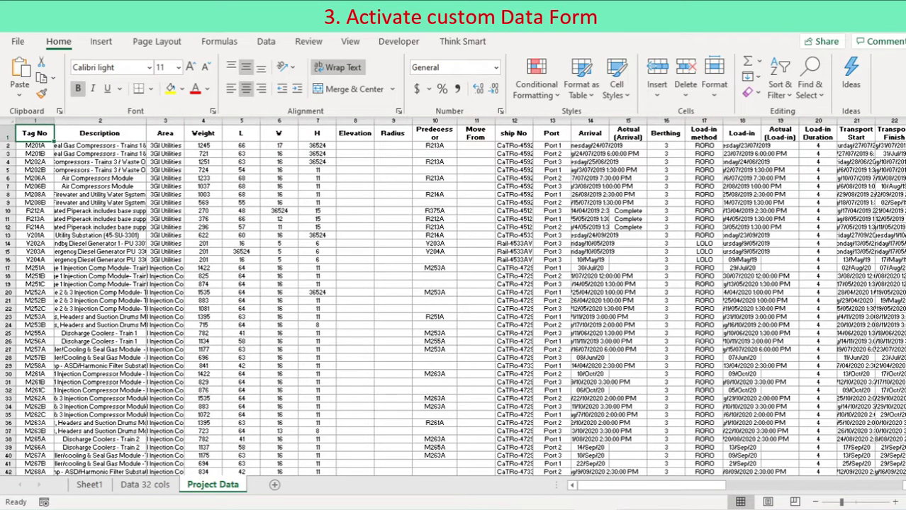
{"action": "left_click", "coordinate": [462, 41]}
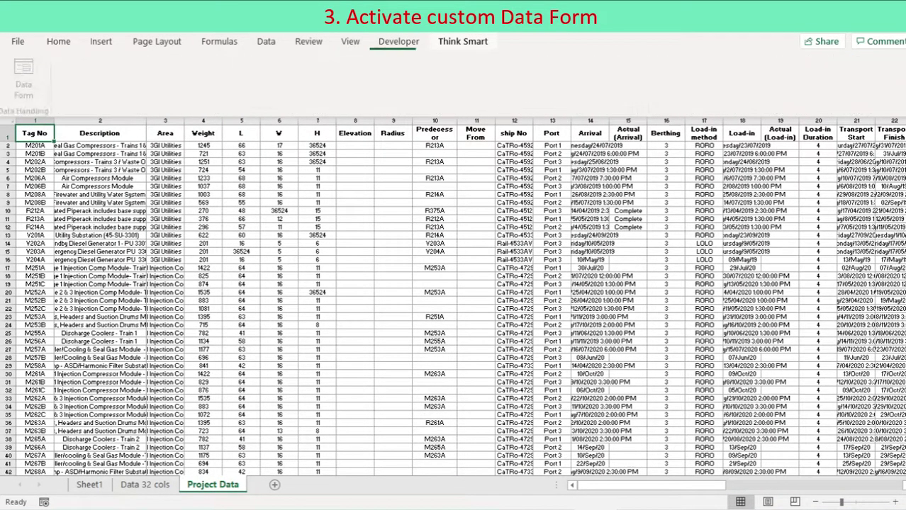
{"action": "left_click", "coordinate": [27, 78]}
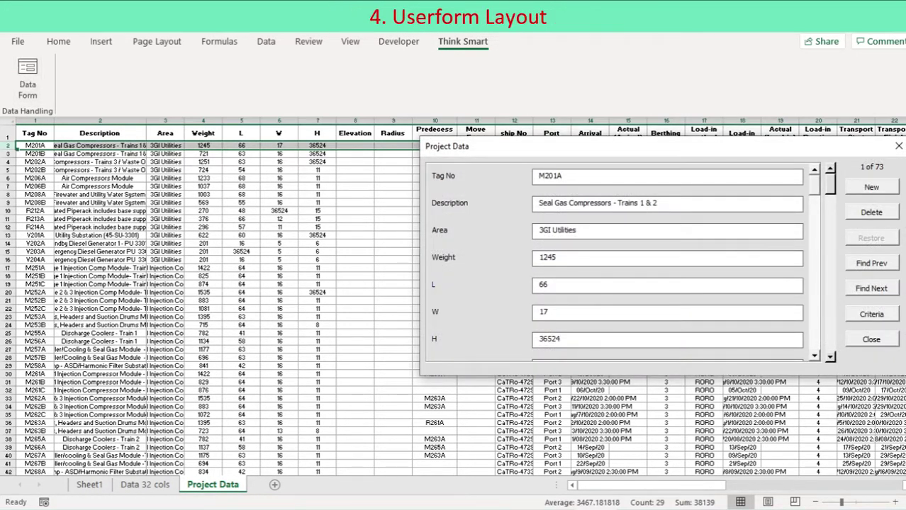
Step: Compare the form's fields from Tag No through the last Crew field with the sheet's header columns, moving the form lower
{"action": "scroll", "coordinate": [666, 262], "scroll_direction": "down", "scroll_amount": 10}
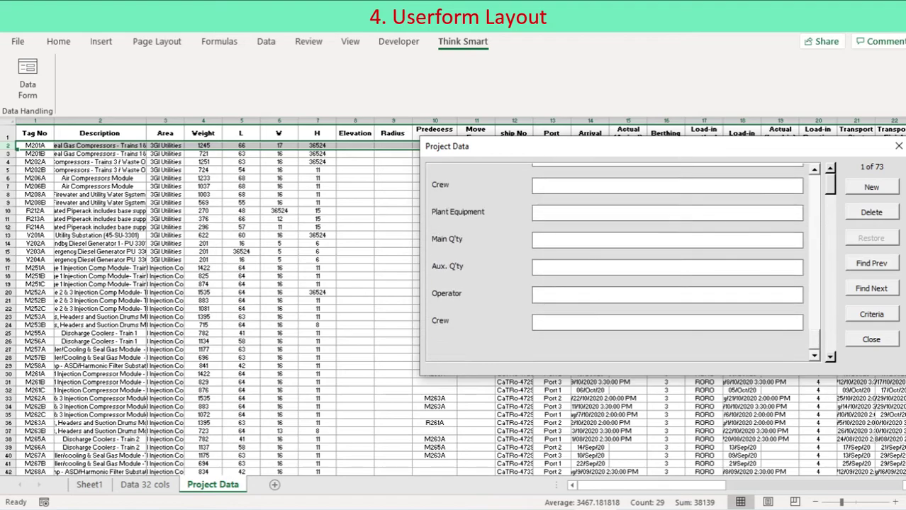
{"action": "scroll", "coordinate": [666, 262], "scroll_direction": "up", "scroll_amount": 10}
{"action": "scroll", "coordinate": [666, 263], "scroll_direction": "down", "scroll_amount": 10}
{"action": "left_click_drag", "start_coordinate": [660, 146], "coordinate": [658, 199]}
{"action": "left_click", "coordinate": [35, 133]}
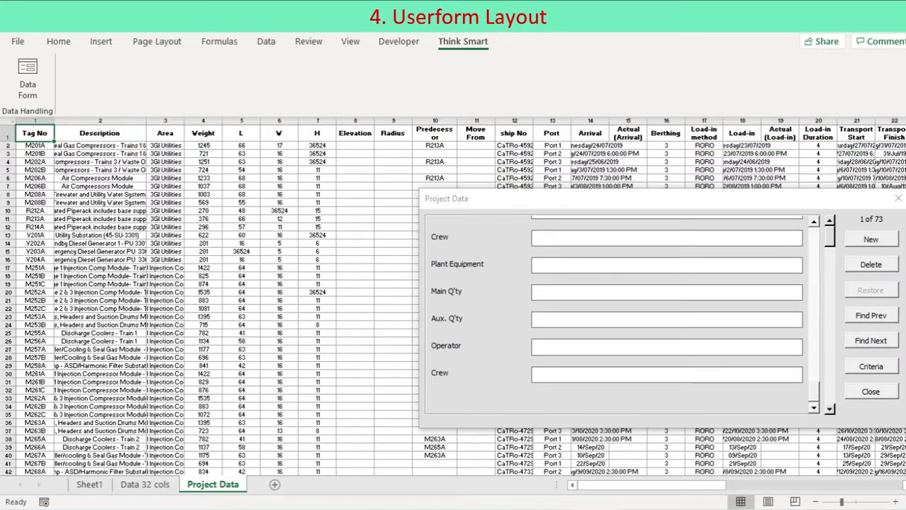
{"action": "key", "text": "ctrl+Right"}
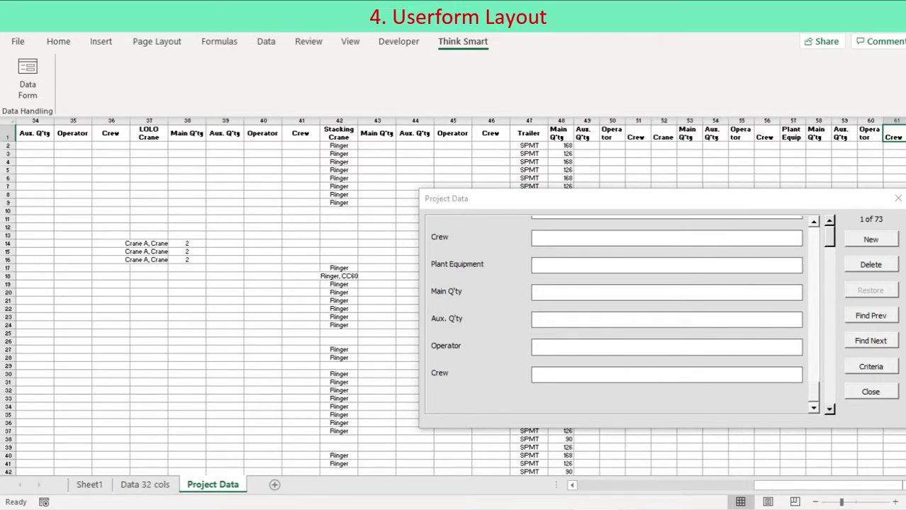
{"action": "key", "text": "ctrl+Left"}
{"action": "left_click_drag", "start_coordinate": [813, 393], "coordinate": [813, 236]}
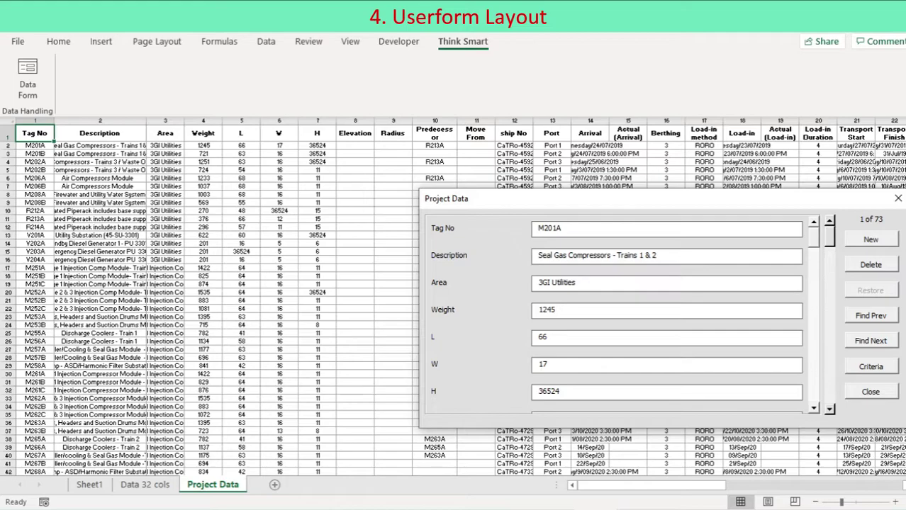
Step: Browse the records in the form, one at a time down to M208A and in jumps of ten down to R352A
{"action": "key", "text": "Down"}
{"action": "key", "text": "Down"}
{"action": "key", "text": "Down"}
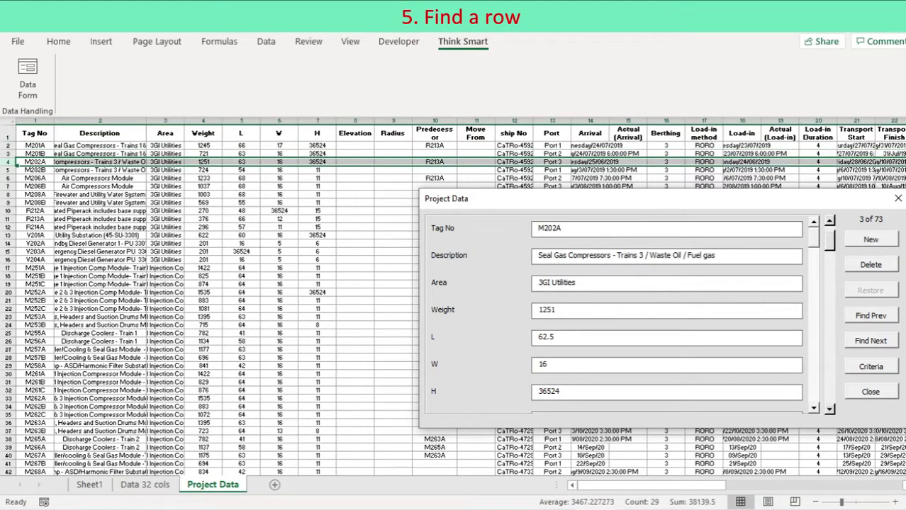
{"action": "key", "text": "Down"}
{"action": "key", "text": "Down"}
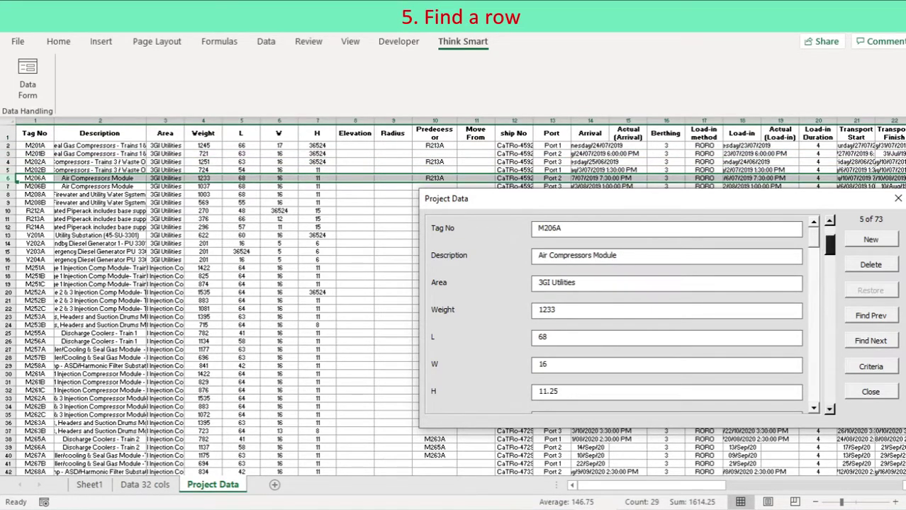
{"action": "key", "text": "Down"}
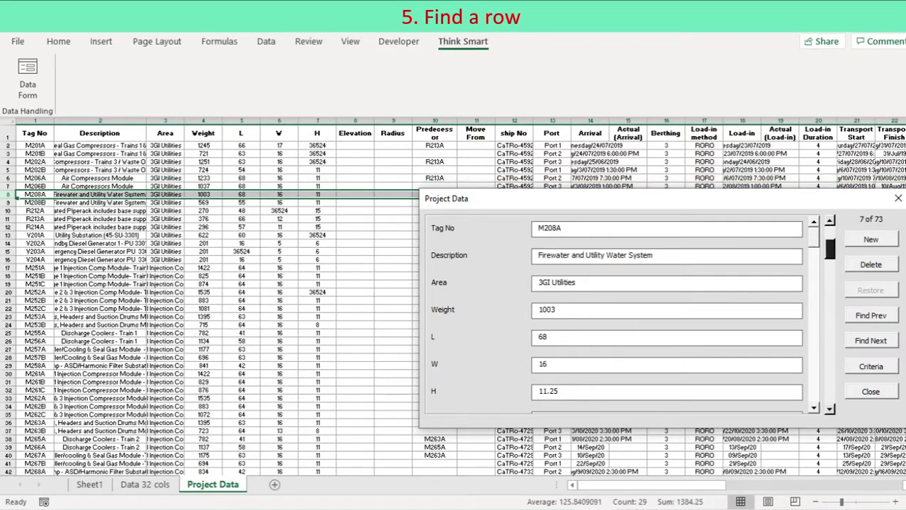
{"action": "key", "text": "Page_Down"}
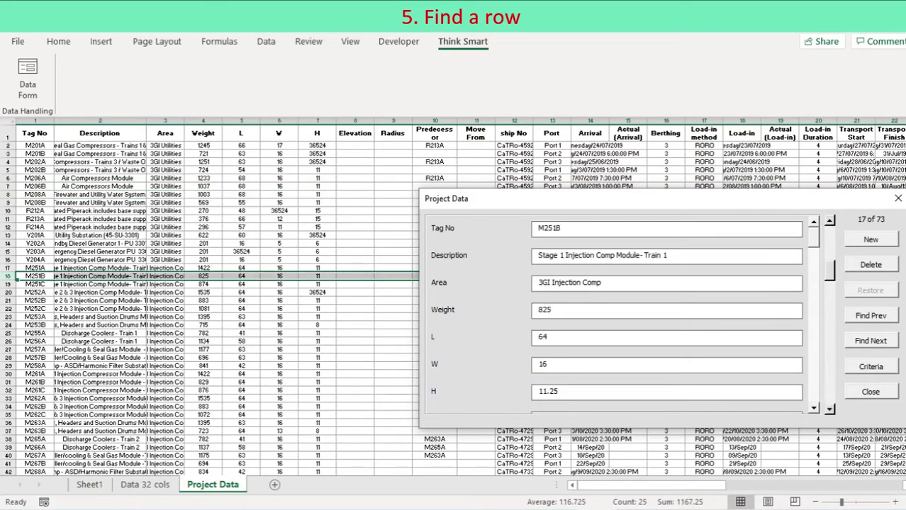
{"action": "key", "text": "Page_Down"}
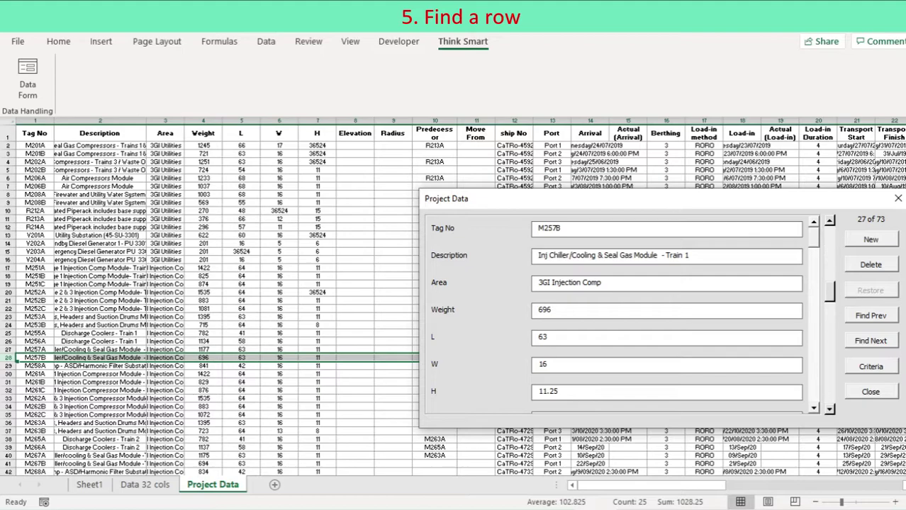
{"action": "key", "text": "Page_Down"}
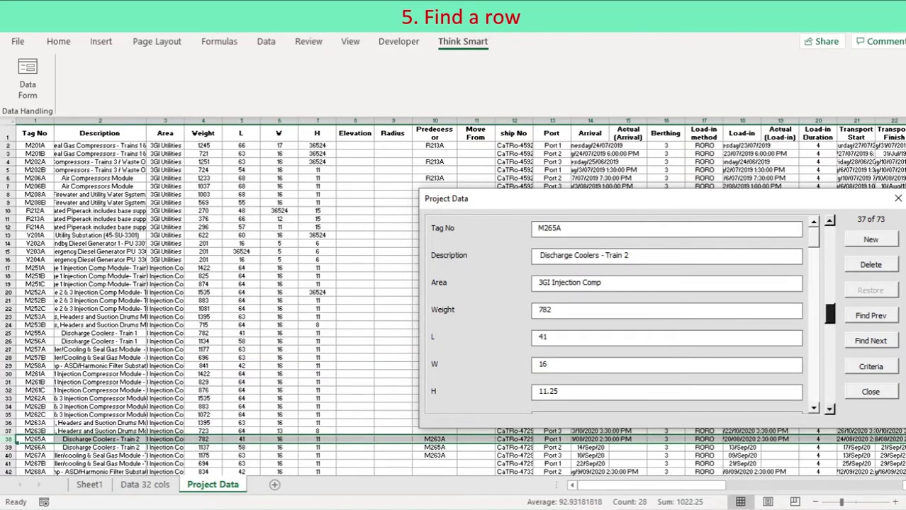
{"action": "key", "text": "Page_Down"}
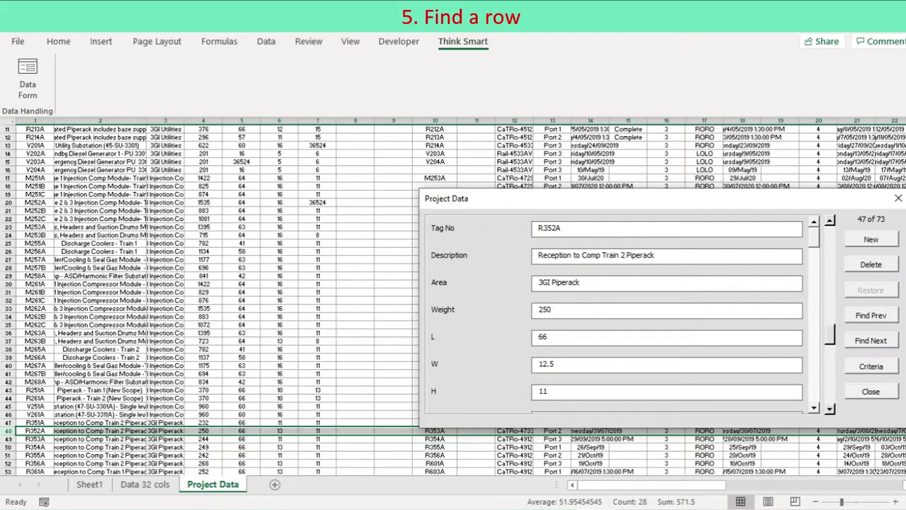
Step: Return the form to the first record, M201A, and try finding a previous record from there
{"action": "left_click_drag", "start_coordinate": [829, 334], "coordinate": [829, 258]}
{"action": "key", "text": "ctrl+Page_Up"}
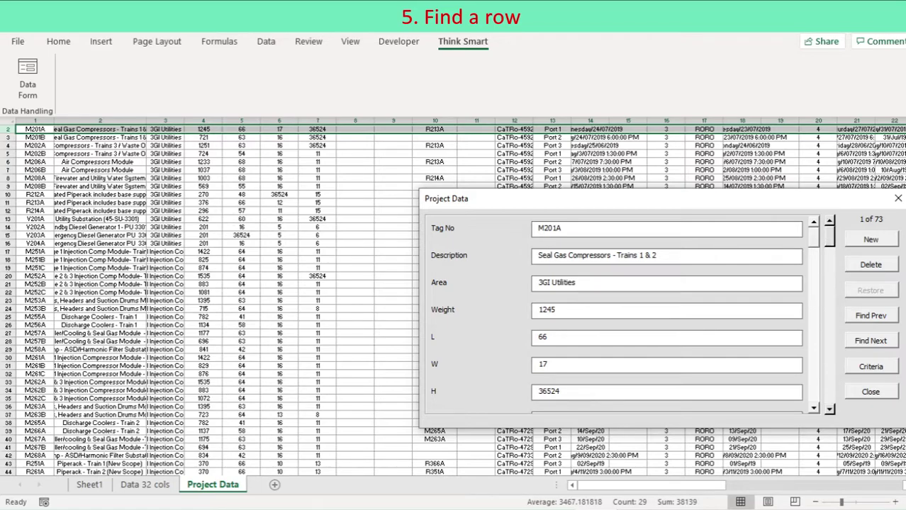
{"action": "left_click", "coordinate": [870, 315]}
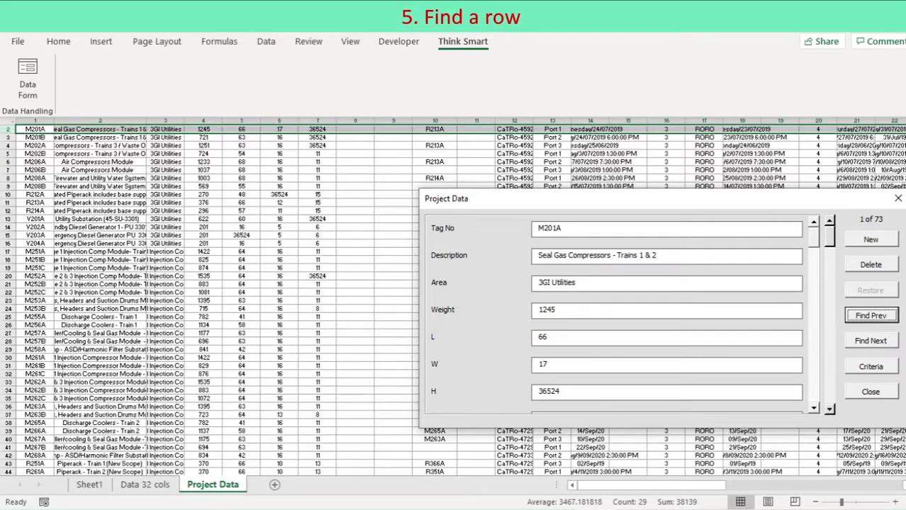
{"action": "scroll", "coordinate": [453, 297], "scroll_direction": "up", "scroll_amount": 1}
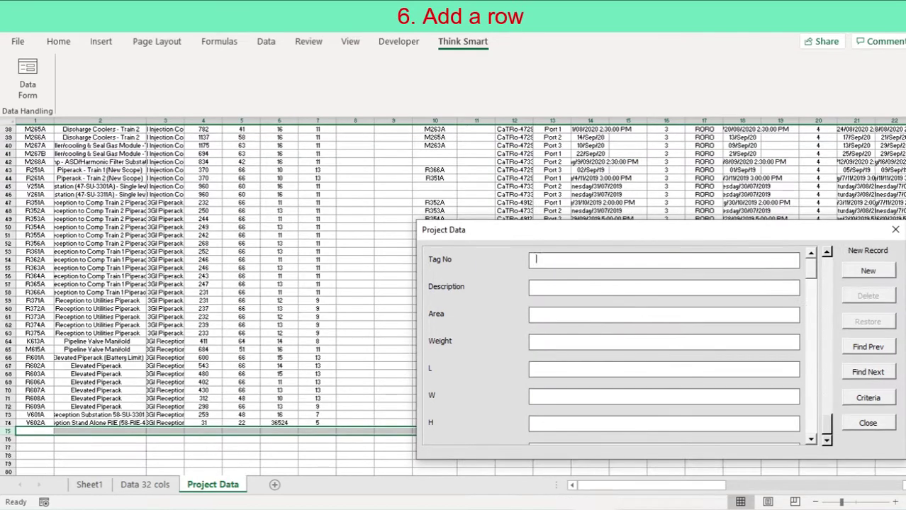
Step: Fill in a new record with Tag No V603B, Description "Description for V603B" and Area 3GI Reception
{"action": "type", "text": "V603B"}
{"action": "left_click", "coordinate": [536, 287]}
{"action": "type", "text": "Description for V603B"}
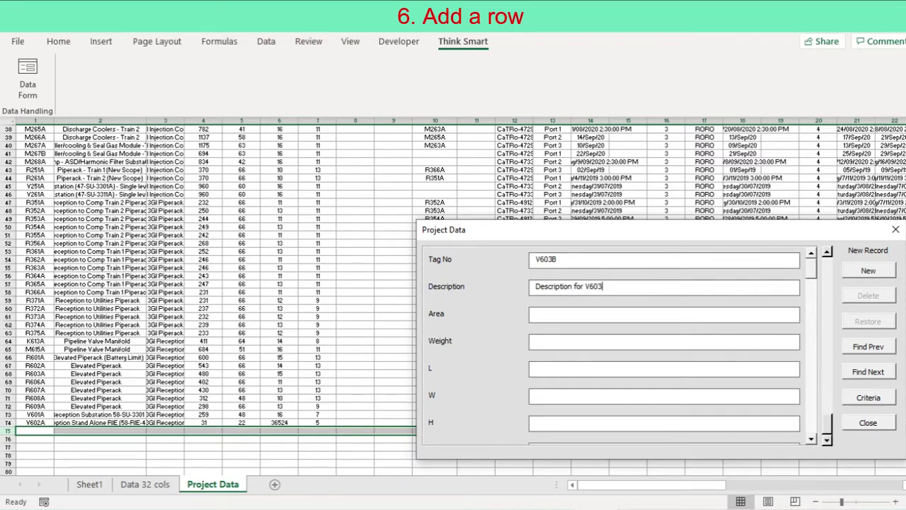
{"action": "left_click", "coordinate": [536, 314]}
{"action": "type", "text": "3GI Reception"}
Step: Set the new record's Weight to 31, L to 22, W to 31, H to 5 and Elevation to 10
{"action": "key", "text": "Tab"}
{"action": "type", "text": "31"}
{"action": "key", "text": "Tab"}
{"action": "type", "text": "22"}
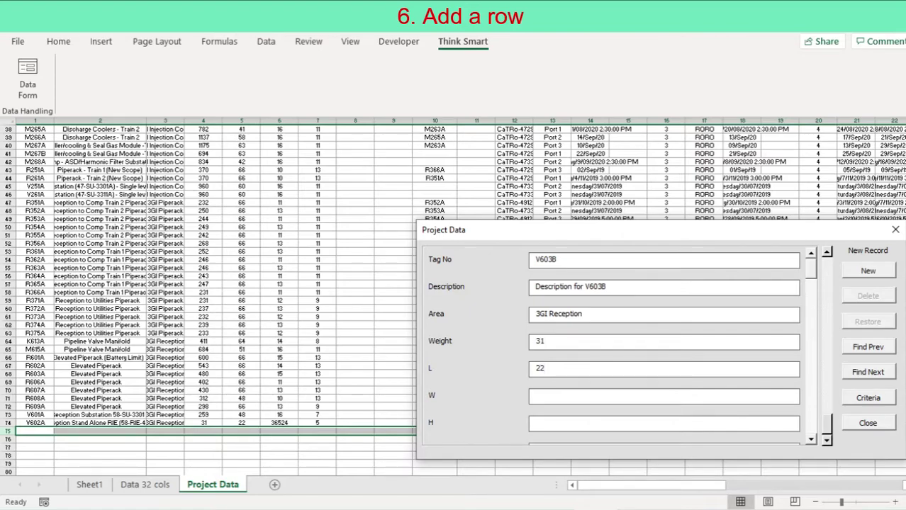
{"action": "key", "text": "Tab"}
{"action": "type", "text": "31"}
{"action": "key", "text": "Tab"}
{"action": "type", "text": "5"}
{"action": "key", "text": "Tab"}
{"action": "type", "text": "10"}
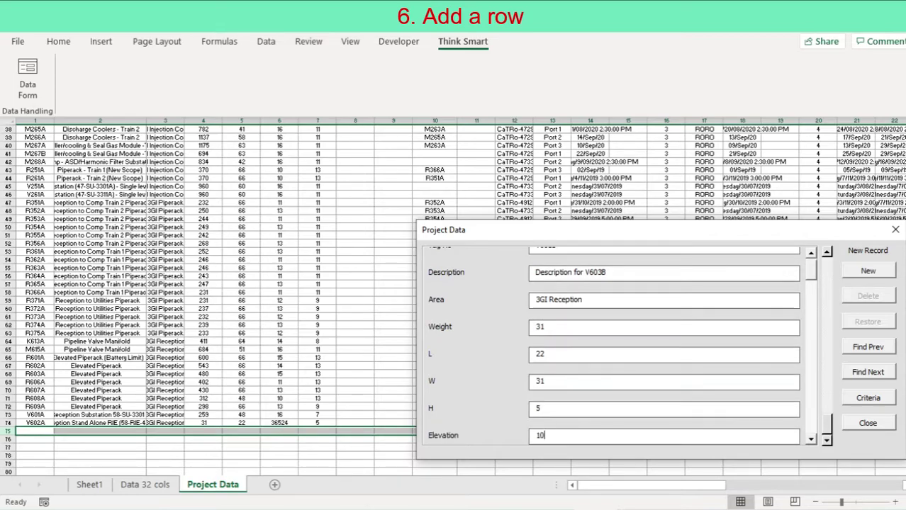
Step: Enter "to be defined" as the new record's Predecessor and ship No, and add the record to the sheet
{"action": "key", "text": "Tab"}
{"action": "key", "text": "Tab"}
{"action": "type", "text": "to be defined"}
{"action": "key", "text": "Tab"}
{"action": "key", "text": "Tab"}
{"action": "key", "text": "Tab"}
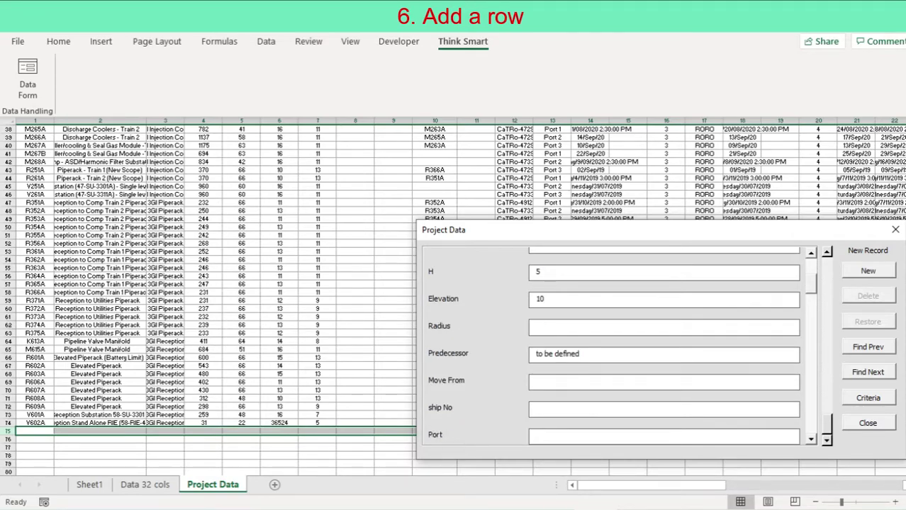
{"action": "left_click", "coordinate": [536, 409]}
{"action": "type", "text": "to be defined"}
{"action": "left_click", "coordinate": [867, 271]}
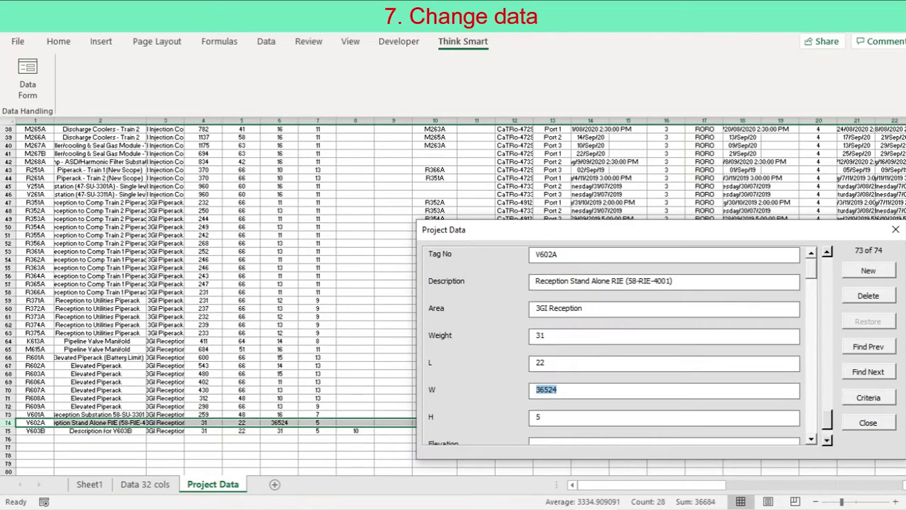
Step: Set the W value of record V602A to 10
{"action": "type", "text": "10"}
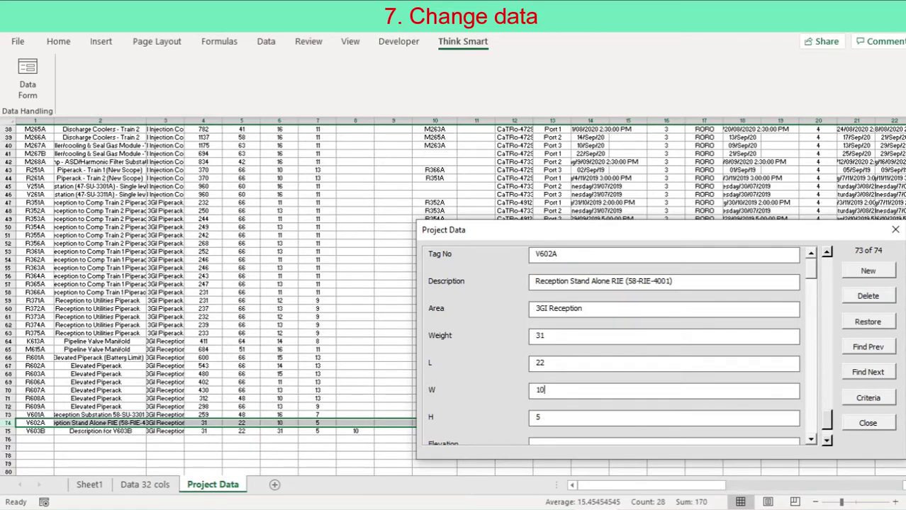
Step: Go to the record with Tag No V603B and delete it from the sheet
{"action": "key", "text": "Tab"}
{"action": "left_click", "coordinate": [867, 372]}
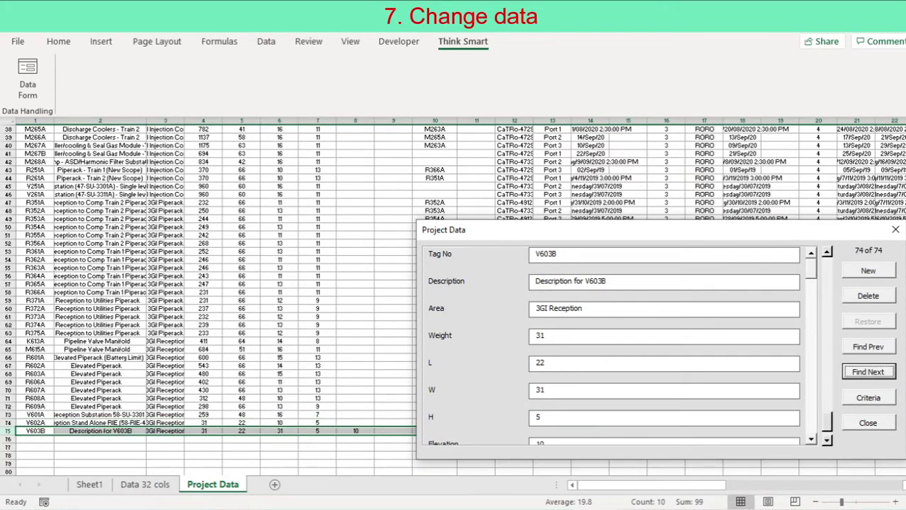
{"action": "left_click", "coordinate": [868, 296]}
{"action": "key", "text": "Return"}
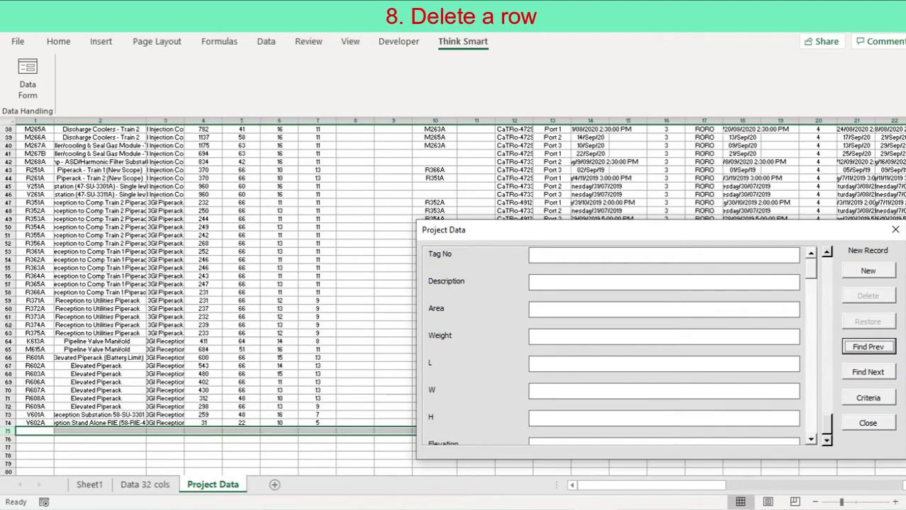
Step: Search backward for records using the Description criterion "Reception"
{"action": "left_click", "coordinate": [867, 398]}
{"action": "left_click", "coordinate": [535, 254]}
{"action": "left_click", "coordinate": [535, 281]}
{"action": "type", "text": "Reception"}
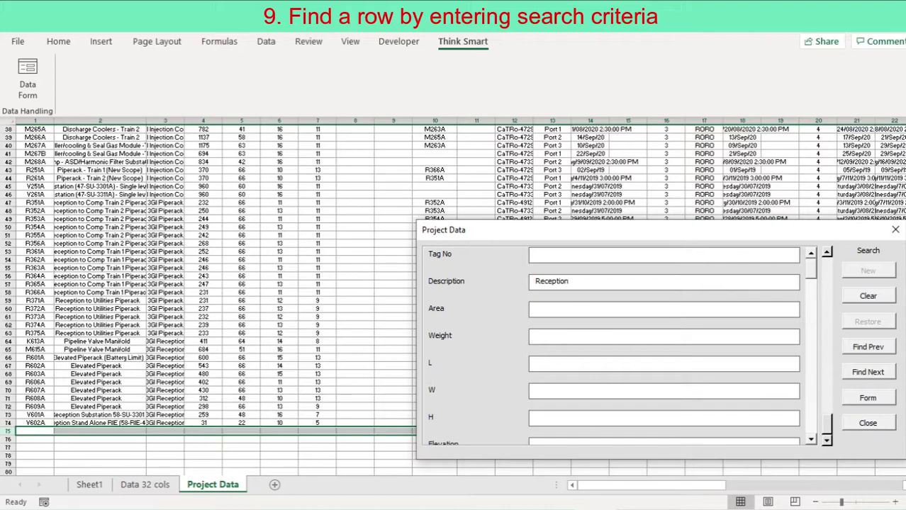
{"action": "key", "text": "alt+p"}
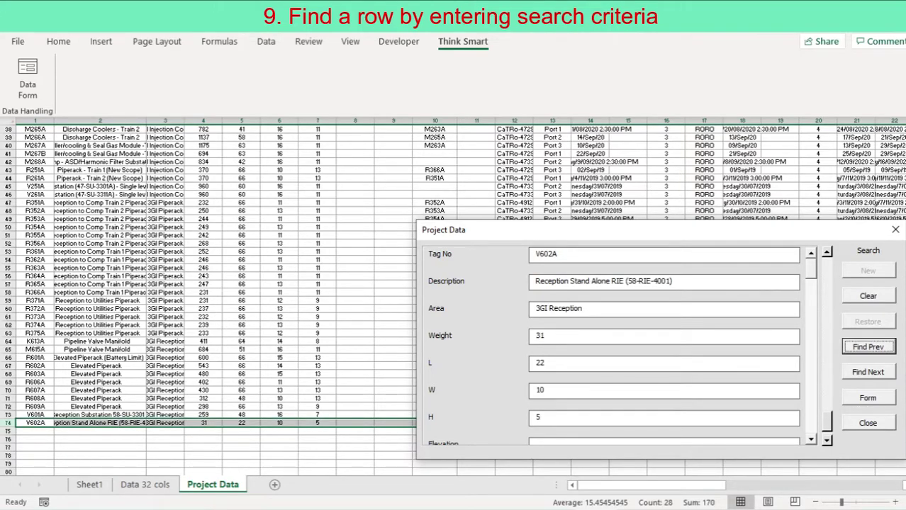
Step: Step backward and forward through the records matching the Reception criterion, ending on R375A
{"action": "key", "text": "alt+p"}
{"action": "key", "text": "alt+p"}
{"action": "key", "text": "alt+p"}
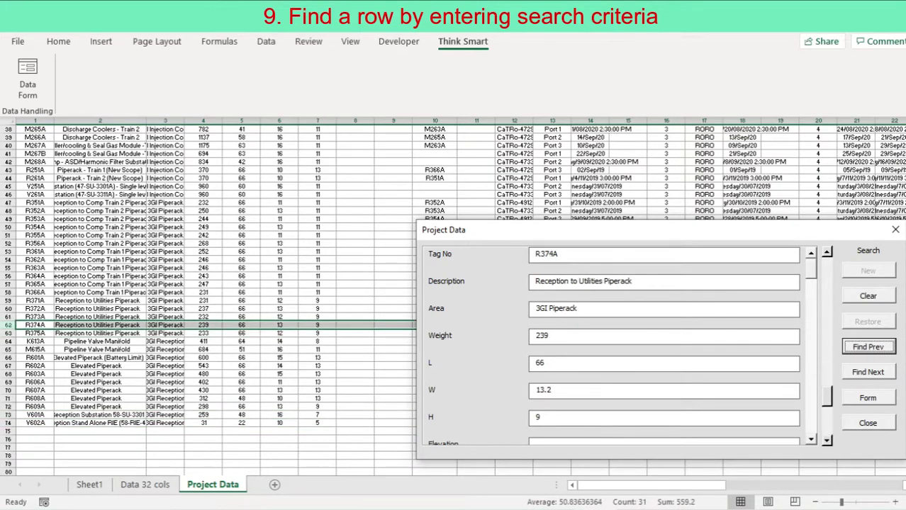
{"action": "key", "text": "alt+p"}
{"action": "key", "text": "alt+n"}
{"action": "key", "text": "alt+n"}
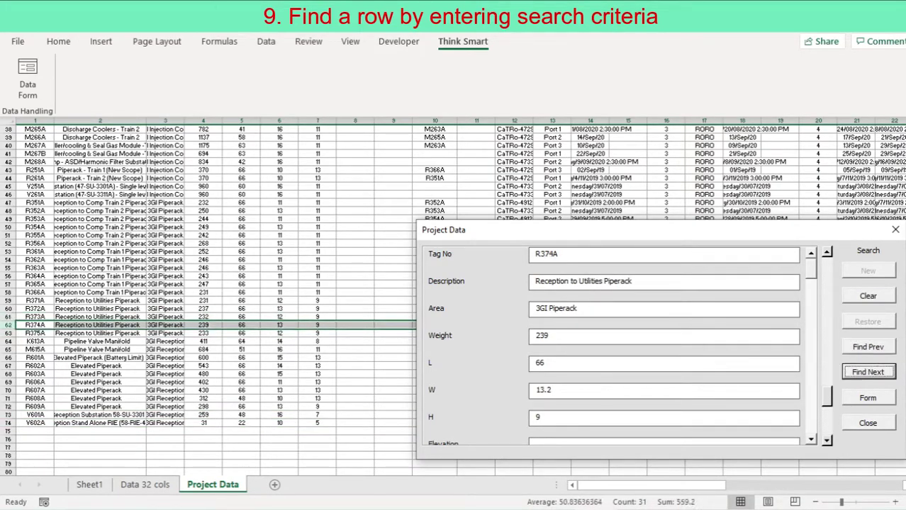
{"action": "key", "text": "alt+n"}
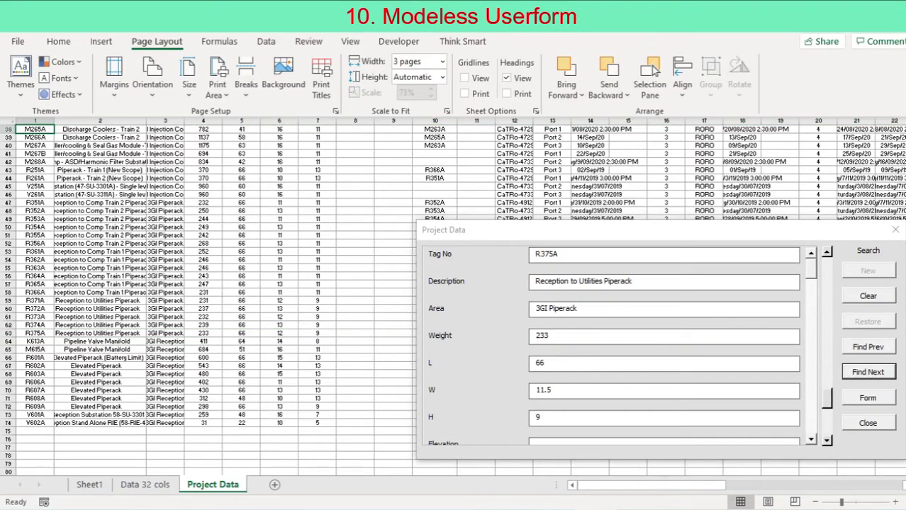
Step: Return the data form from search mode to normal record display and close it
{"action": "left_click", "coordinate": [867, 398]}
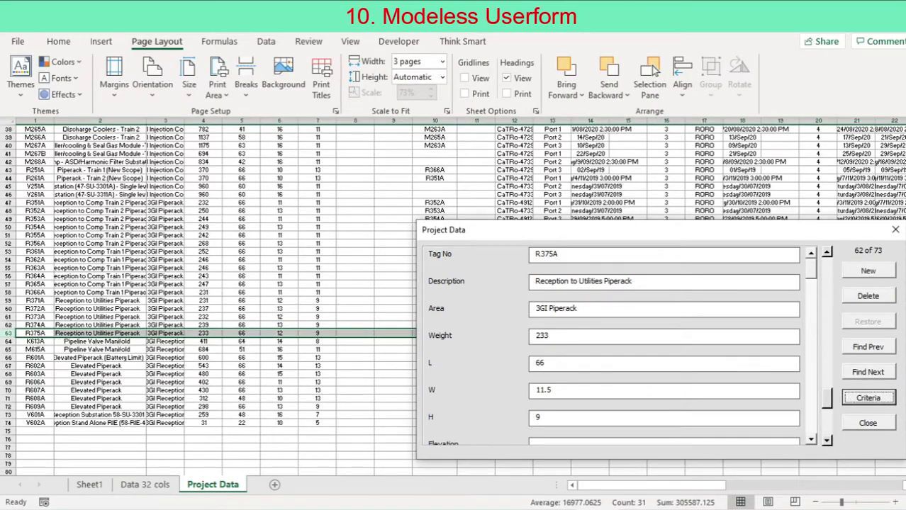
{"action": "mouse_move", "coordinate": [650, 485]}
{"action": "left_mouse_down"}
{"action": "mouse_move", "coordinate": [829, 485]}
{"action": "mouse_move", "coordinate": [651, 484]}
{"action": "left_mouse_up"}
{"action": "scroll", "coordinate": [213, 298], "scroll_direction": "up", "scroll_amount": 12}
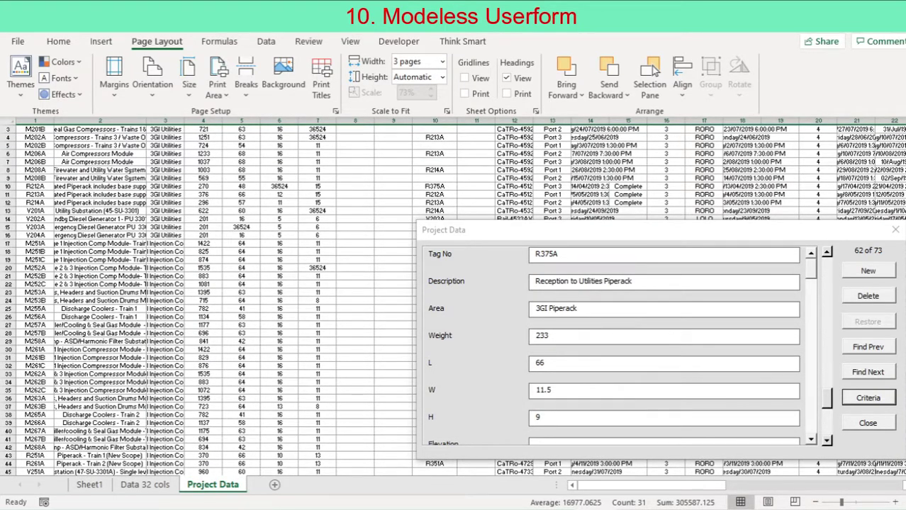
{"action": "left_click", "coordinate": [867, 423]}
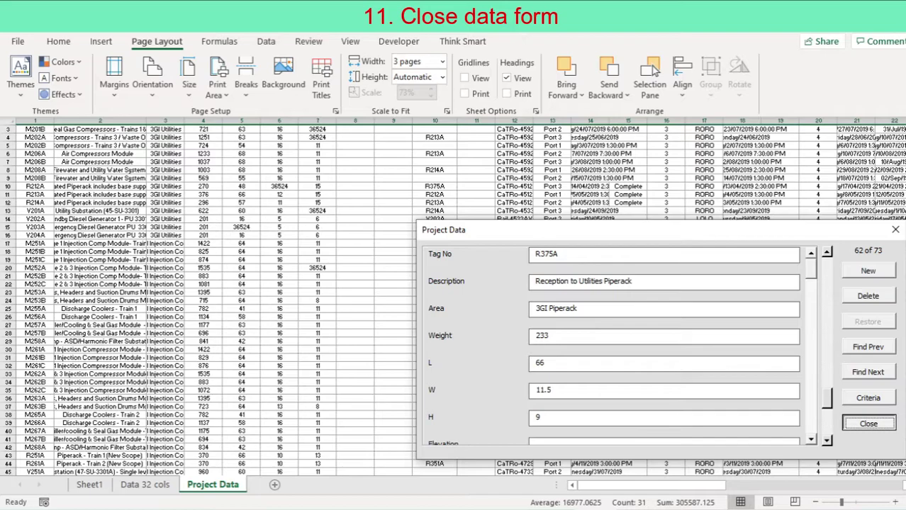
{"action": "left_click", "coordinate": [896, 230]}
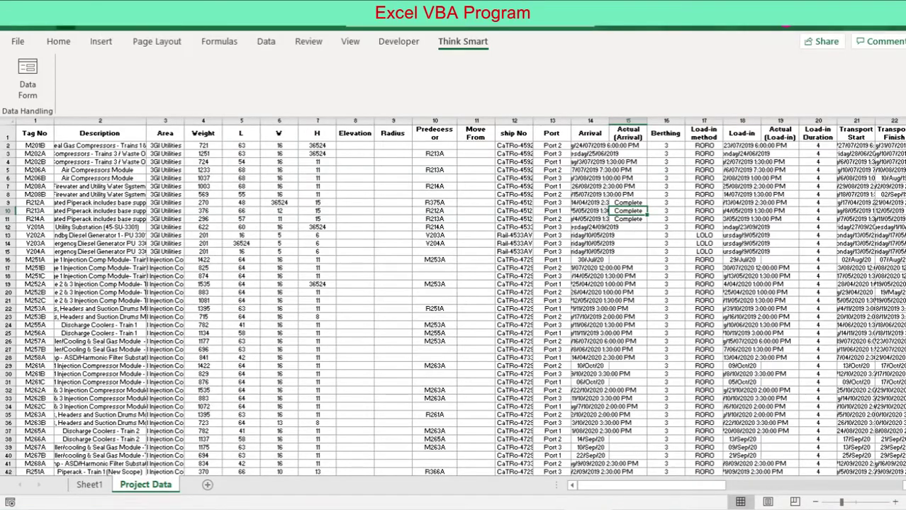
Step: Switch to the Visual Basic editor and view the design of the uf_DataEntryForm userform
{"action": "key", "text": "alt+F11"}
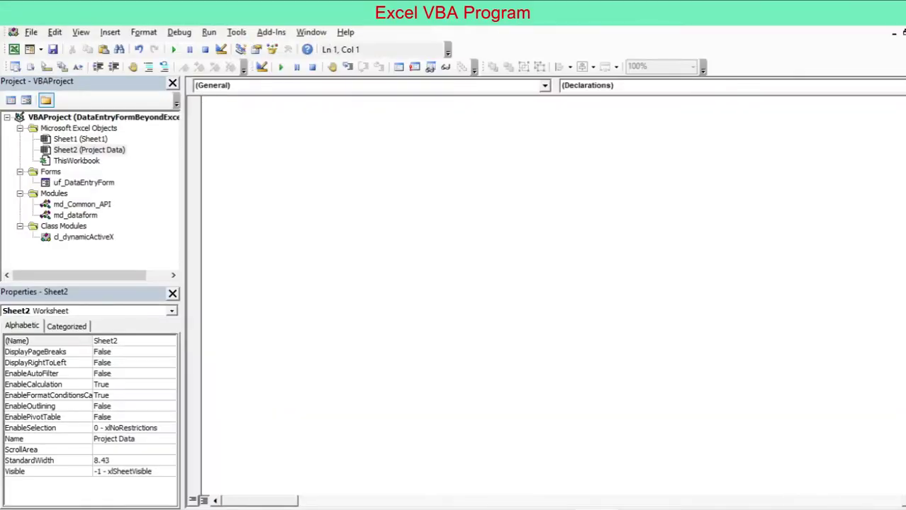
{"action": "double_click", "coordinate": [84, 182]}
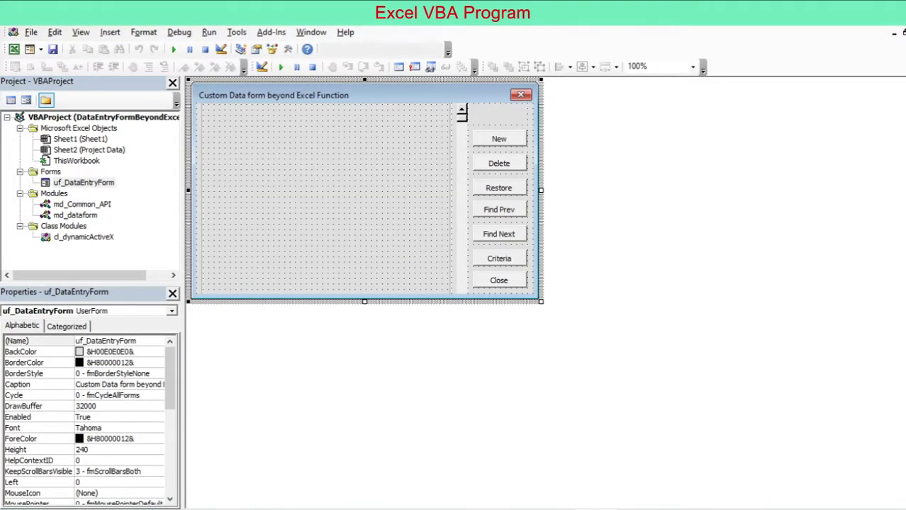
Step: Open the md_dataform module and examine the uf_Dataform_initialize procedure through to its end
{"action": "double_click", "coordinate": [75, 214]}
{"action": "left_click", "coordinate": [337, 230]}
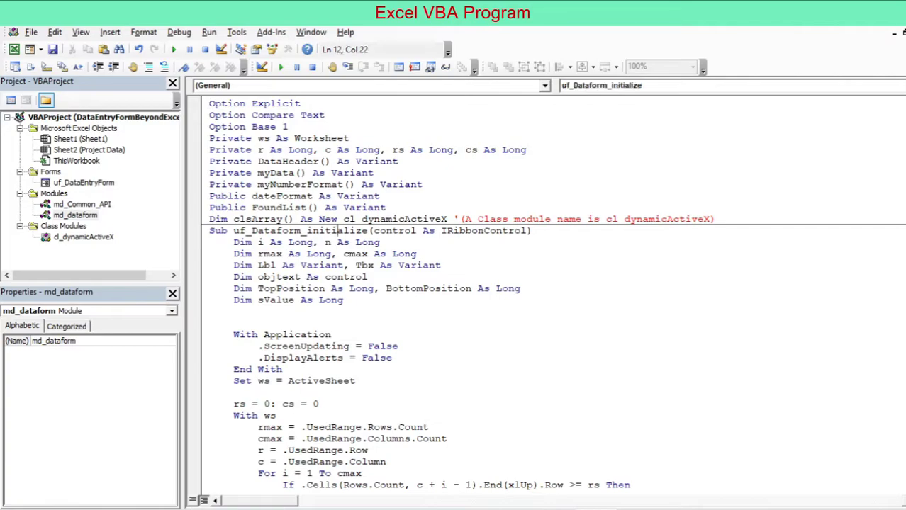
{"action": "scroll", "coordinate": [336, 231], "scroll_direction": "down", "scroll_amount": 6}
{"action": "scroll", "coordinate": [546, 290], "scroll_direction": "down", "scroll_amount": 18}
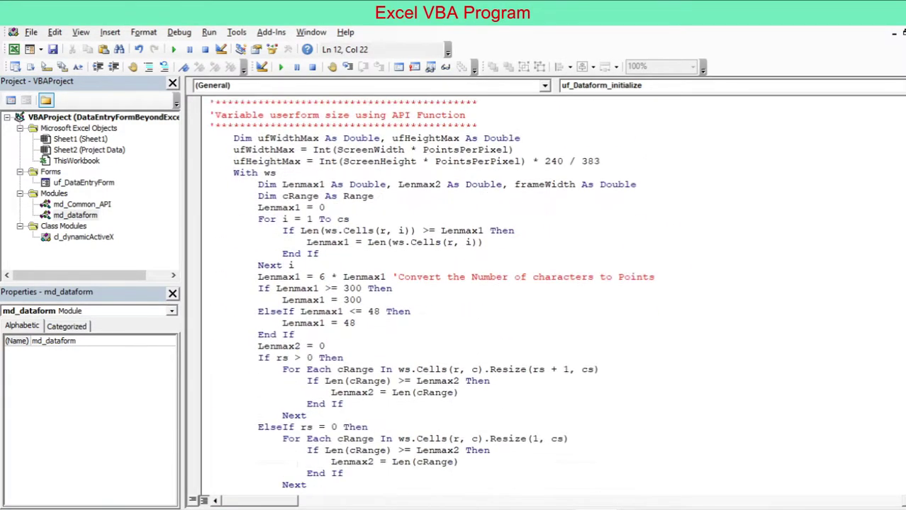
{"action": "scroll", "coordinate": [546, 291], "scroll_direction": "down", "scroll_amount": 6}
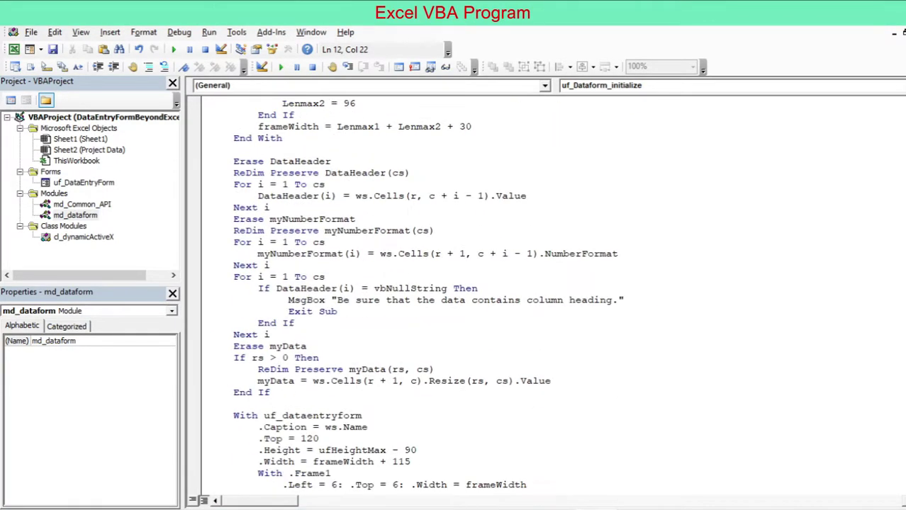
{"action": "scroll", "coordinate": [546, 290], "scroll_direction": "down", "scroll_amount": 17}
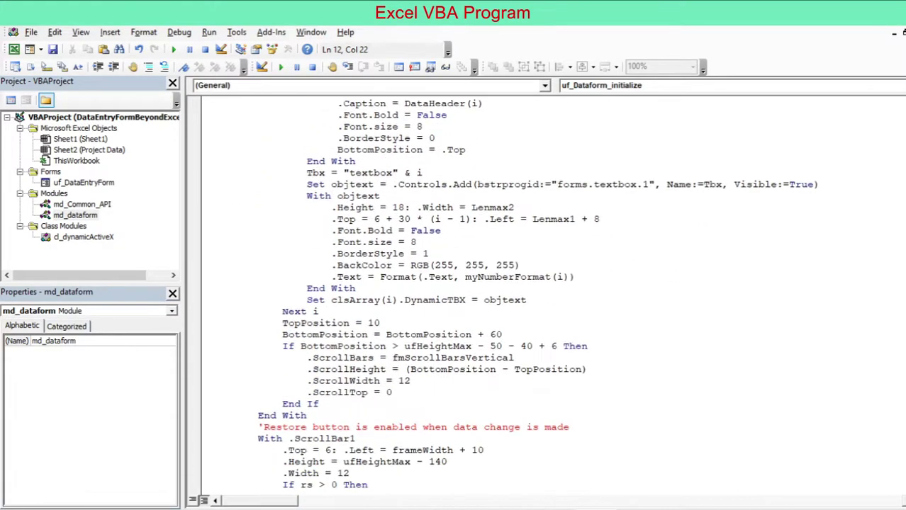
{"action": "scroll", "coordinate": [546, 291], "scroll_direction": "down", "scroll_amount": 11}
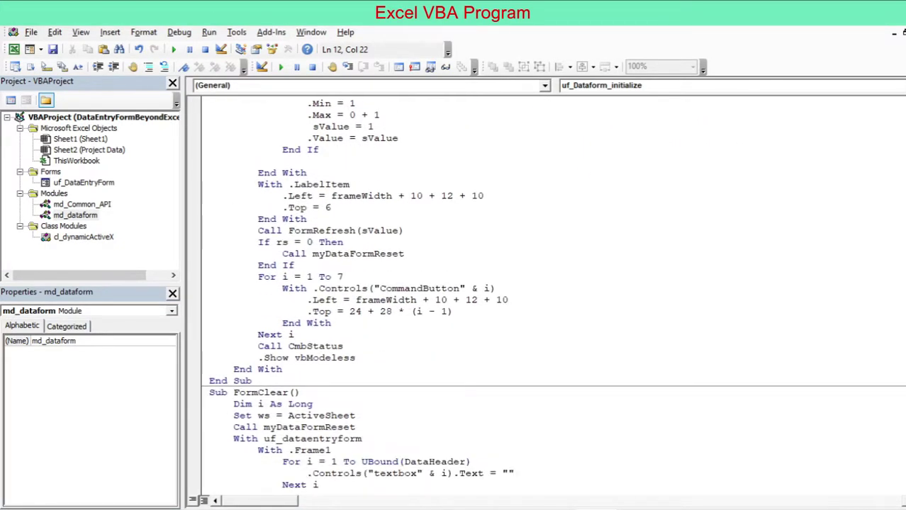
{"action": "left_click", "coordinate": [252, 380]}
Step: Highlight the clsArray declaration in md_dataform and the DynamicTBX declaration in the cl_dynamicActiveX class module
{"action": "scroll", "coordinate": [546, 291], "scroll_direction": "up", "scroll_amount": 20}
{"action": "left_click_drag", "start_coordinate": [209, 219], "coordinate": [453, 219]}
{"action": "double_click", "coordinate": [83, 237]}
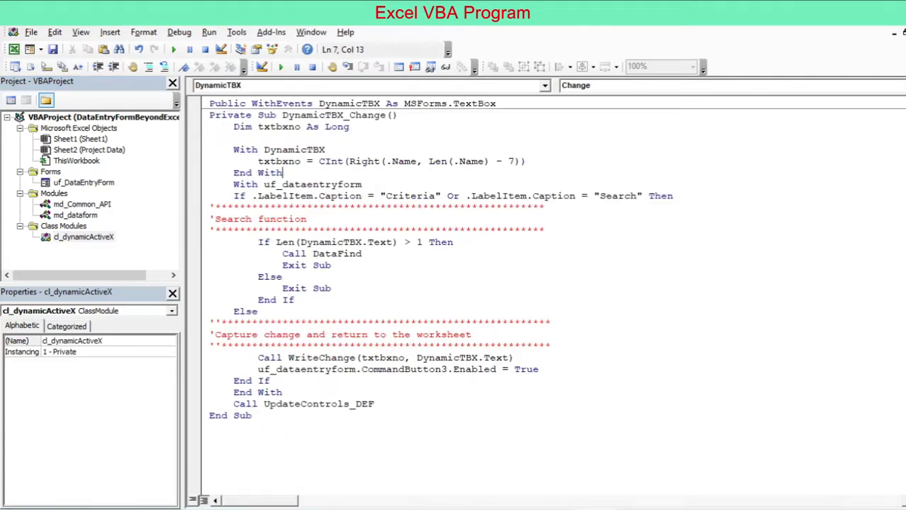
{"action": "left_click_drag", "start_coordinate": [209, 104], "coordinate": [497, 103]}
{"action": "left_click", "coordinate": [209, 138]}
Step: Show the code behind uf_DataEntryForm and look through its button, scroll bar and close event procedures
{"action": "double_click", "coordinate": [83, 183]}
{"action": "left_click", "coordinate": [11, 100]}
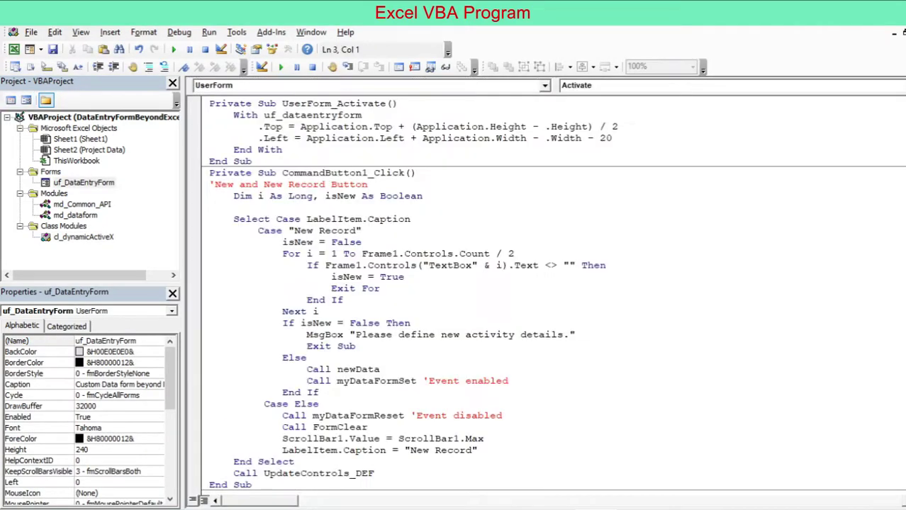
{"action": "scroll", "coordinate": [553, 295], "scroll_direction": "down", "scroll_amount": 6}
{"action": "scroll", "coordinate": [552, 295], "scroll_direction": "down", "scroll_amount": 20}
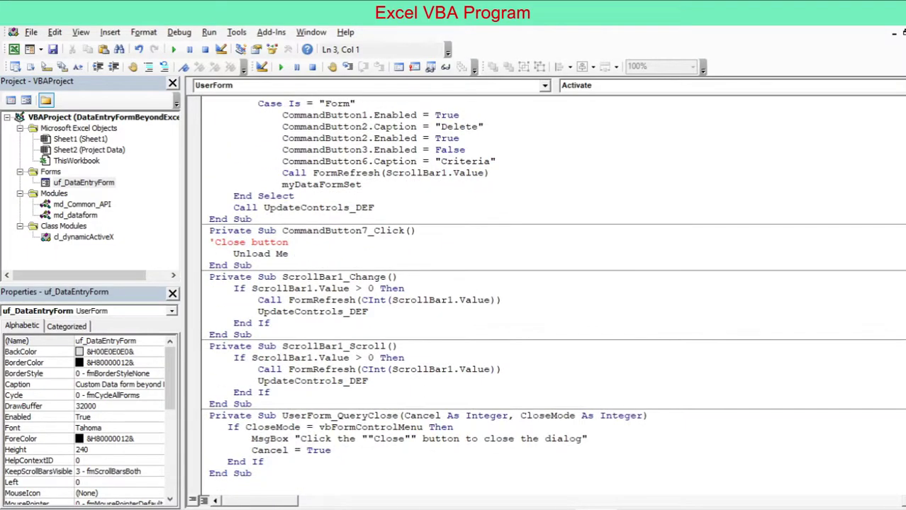
{"action": "scroll", "coordinate": [552, 295], "scroll_direction": "up", "scroll_amount": 15}
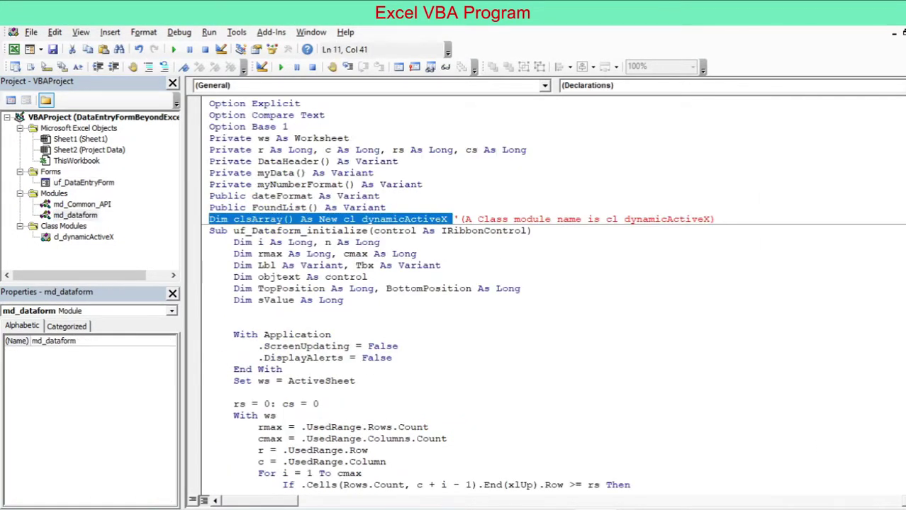
Step: Compile the VBA project from the md_dataform module and switch back to the Excel workbook
{"action": "left_click", "coordinate": [234, 242]}
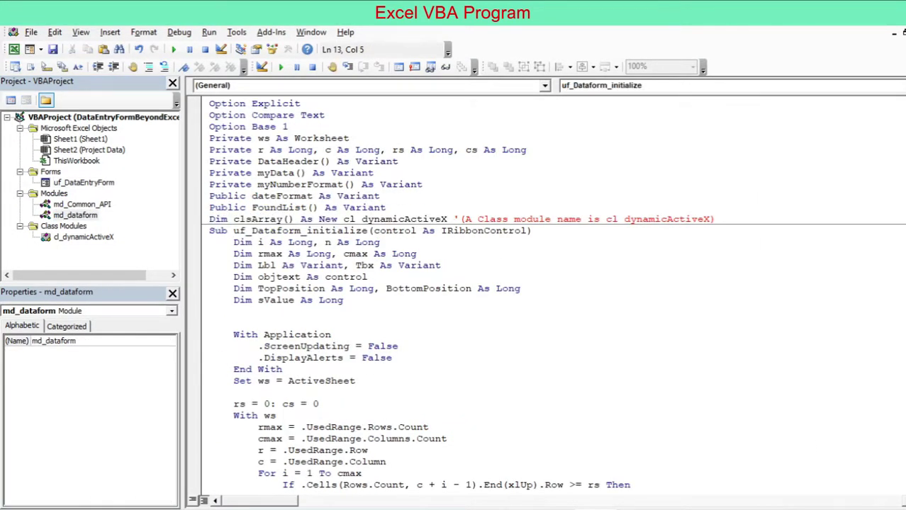
{"action": "left_click", "coordinate": [179, 32]}
{"action": "left_click", "coordinate": [204, 47]}
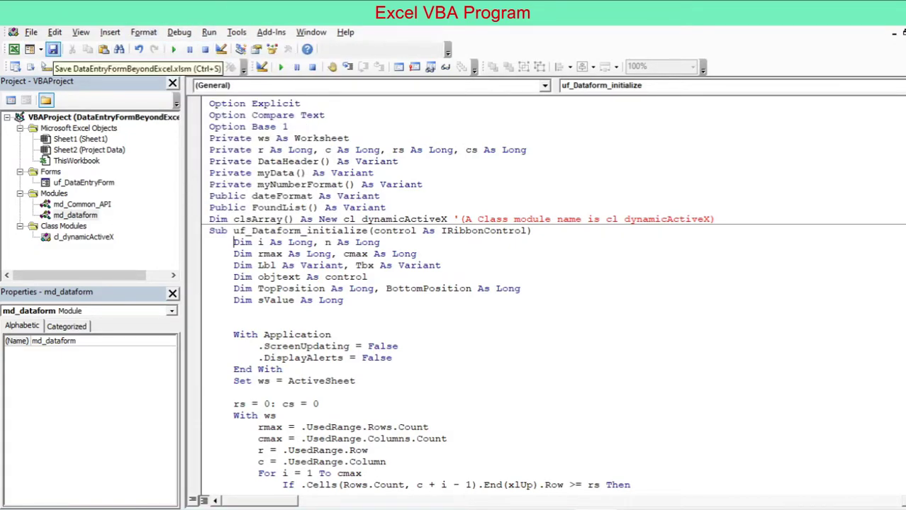
{"action": "left_click", "coordinate": [13, 49]}
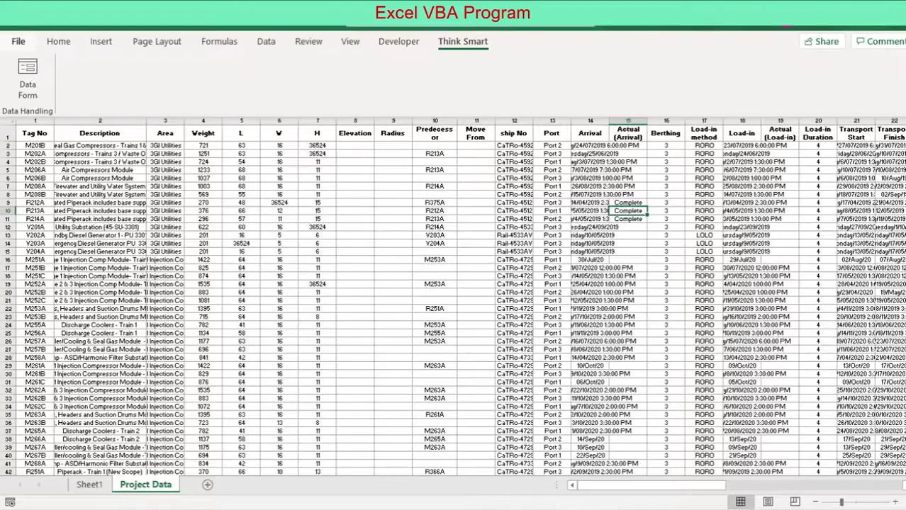